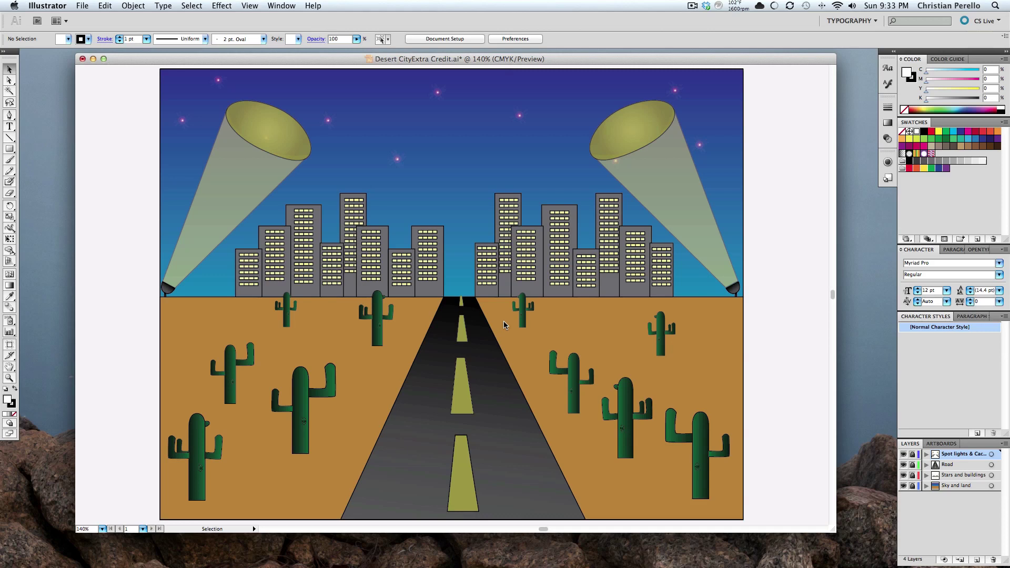
Step: Hide the Stars and buildings, Road, and Spot lights & Cactus layers, leaving only sky and ground
{"action": "left_click", "coordinate": [904, 455]}
{"action": "left_click", "coordinate": [904, 455]}
{"action": "left_click", "coordinate": [904, 475]}
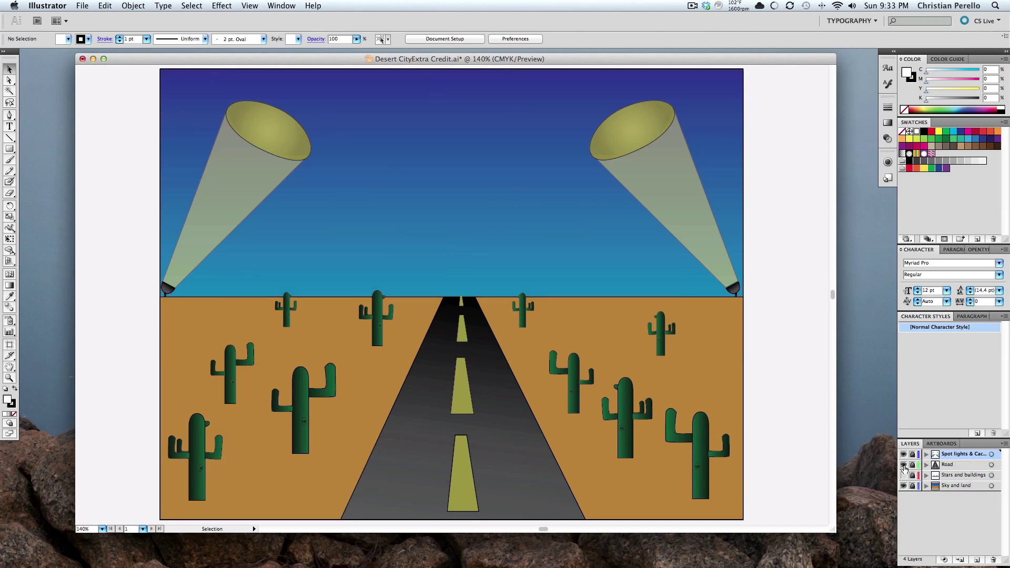
{"action": "left_click", "coordinate": [904, 465]}
{"action": "left_click", "coordinate": [904, 454]}
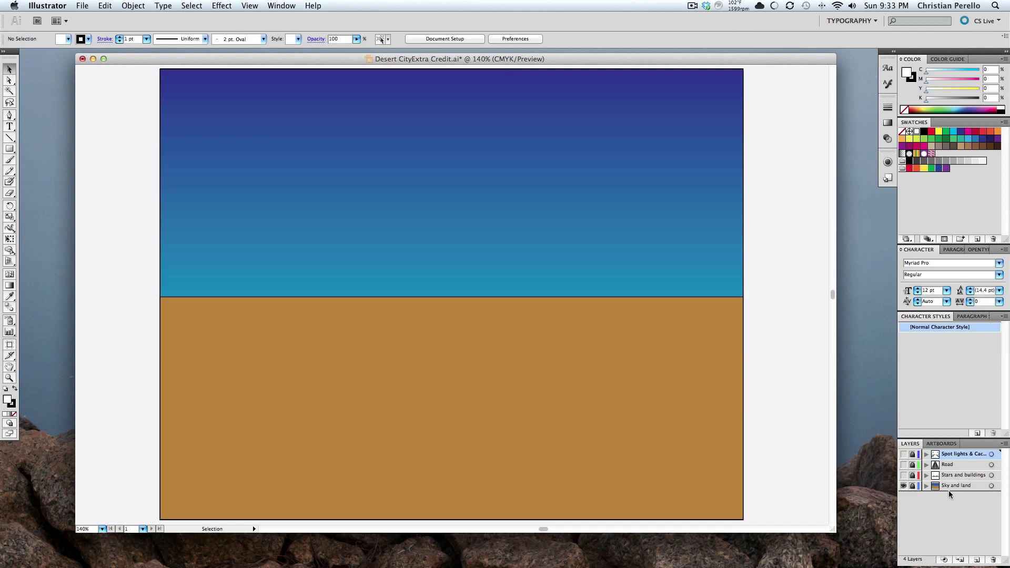
Step: Show the Stars and buildings layer, briefly hiding Sky and land to view the buildings alone
{"action": "left_click", "coordinate": [904, 477]}
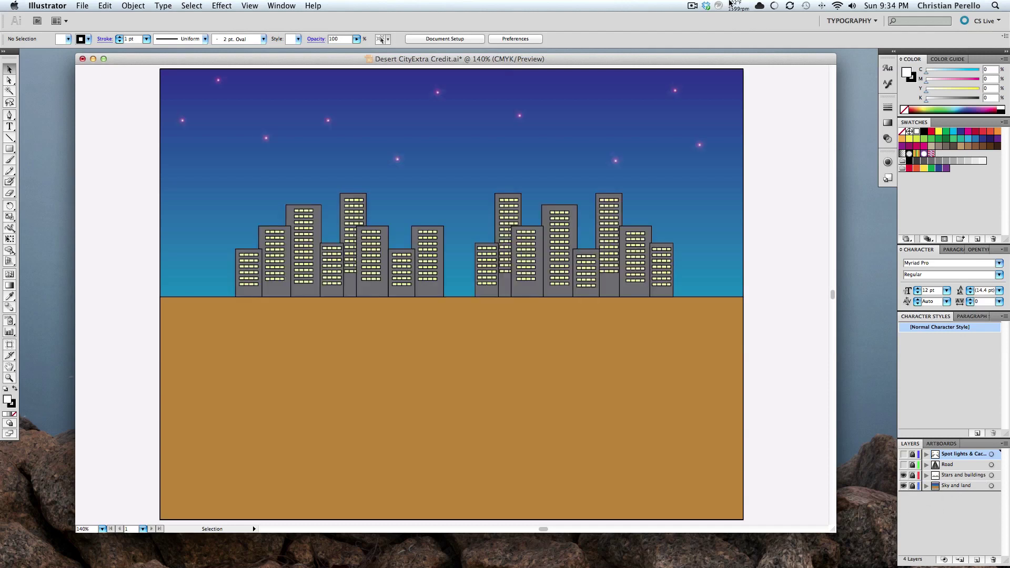
{"action": "left_click", "coordinate": [904, 486]}
{"action": "left_click", "coordinate": [904, 487]}
Step: Unlock the upper layers, lock Stars and buildings, and show the Road and Spot lights & Cactus layers
{"action": "left_click_drag", "start_coordinate": [914, 476], "coordinate": [913, 456]}
{"action": "left_click", "coordinate": [913, 475]}
{"action": "left_click", "coordinate": [904, 465]}
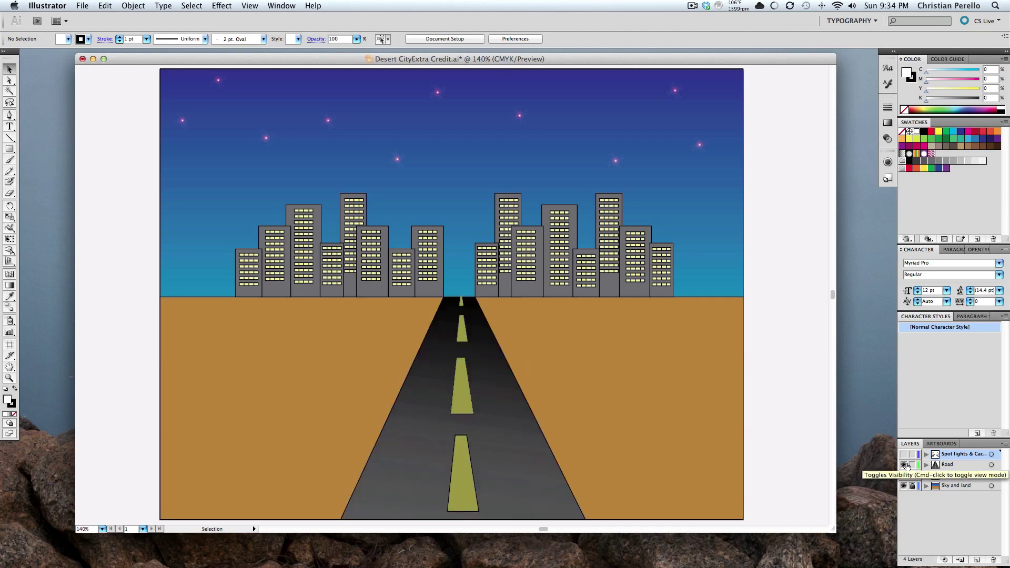
{"action": "left_click", "coordinate": [903, 454]}
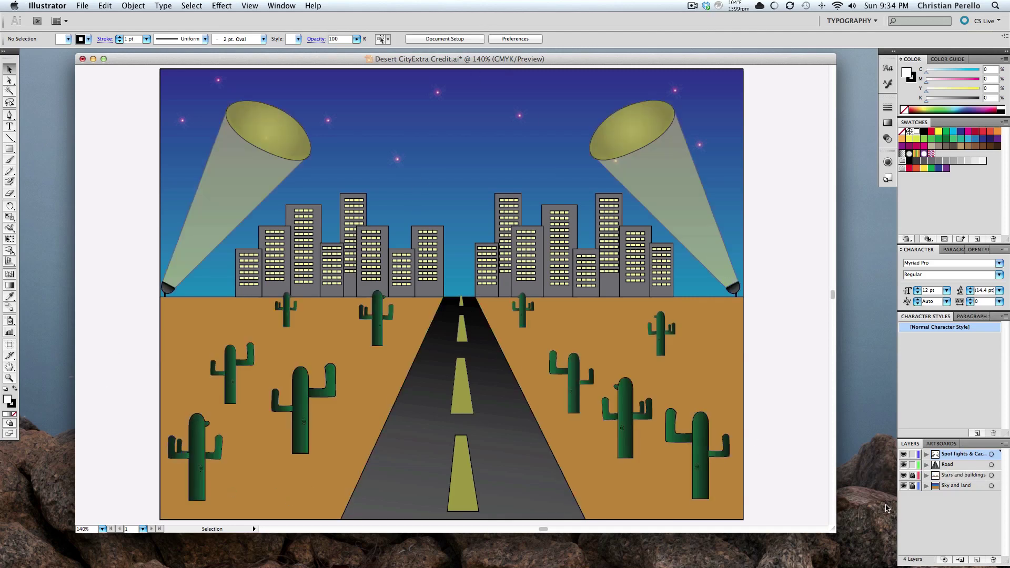
{"action": "left_click", "coordinate": [913, 465]}
{"action": "left_click", "coordinate": [913, 454]}
{"action": "left_click", "coordinate": [462, 388]}
{"action": "left_click", "coordinate": [435, 367]}
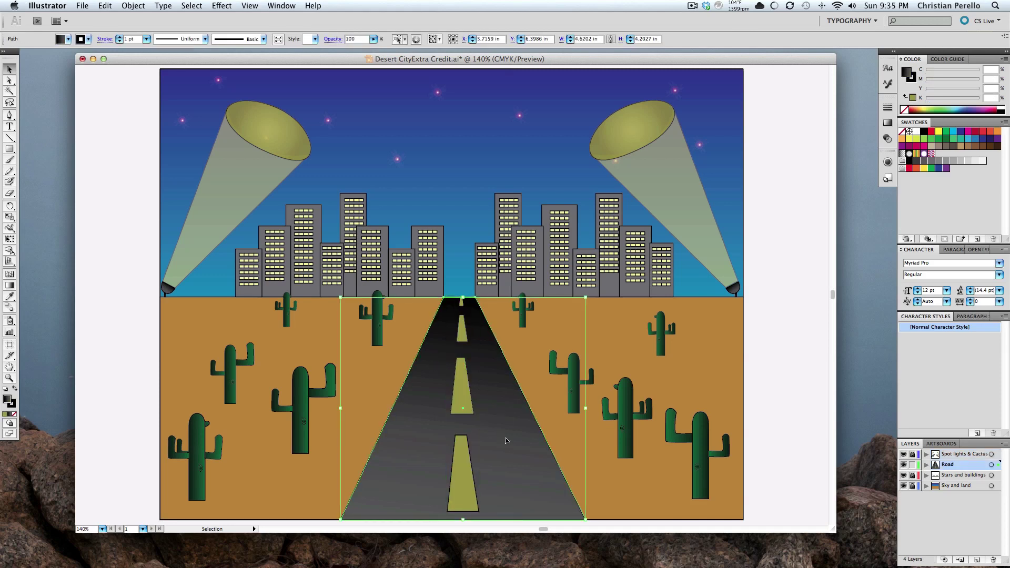
{"action": "left_click", "coordinate": [577, 374]}
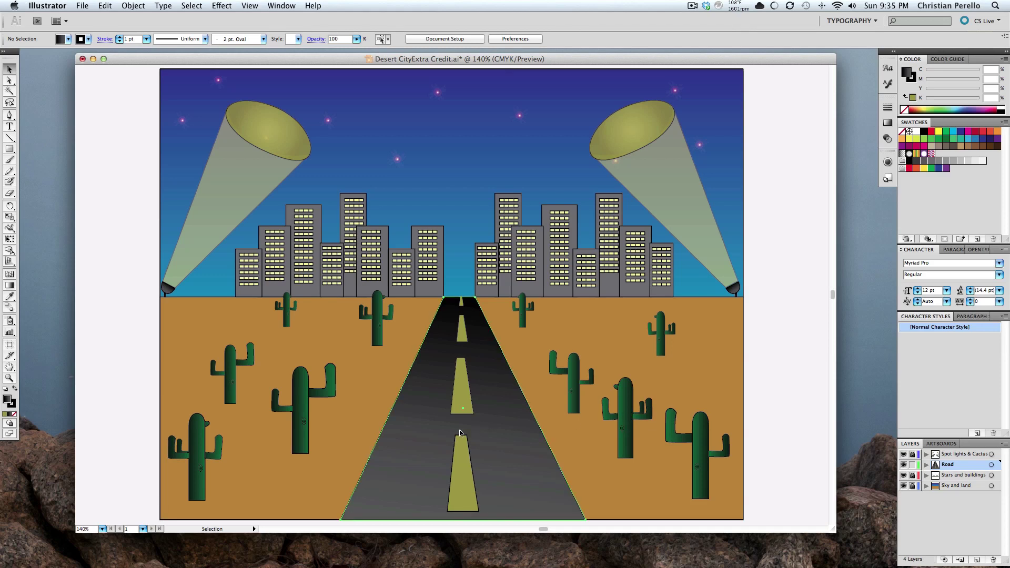
{"action": "left_click", "coordinate": [490, 419]}
{"action": "left_click", "coordinate": [753, 345]}
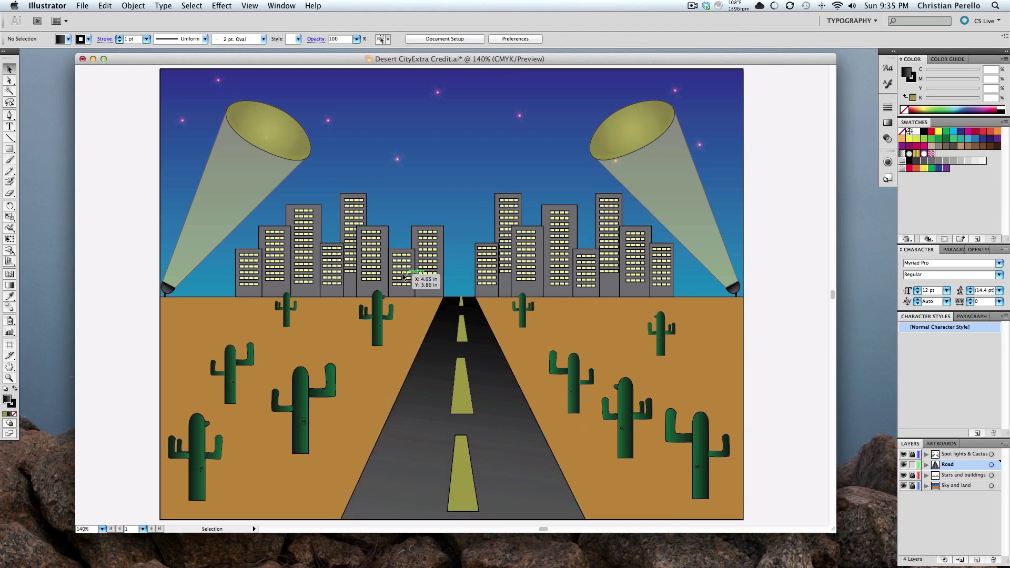
{"action": "left_click", "coordinate": [437, 378]}
{"action": "left_click", "coordinate": [458, 378]}
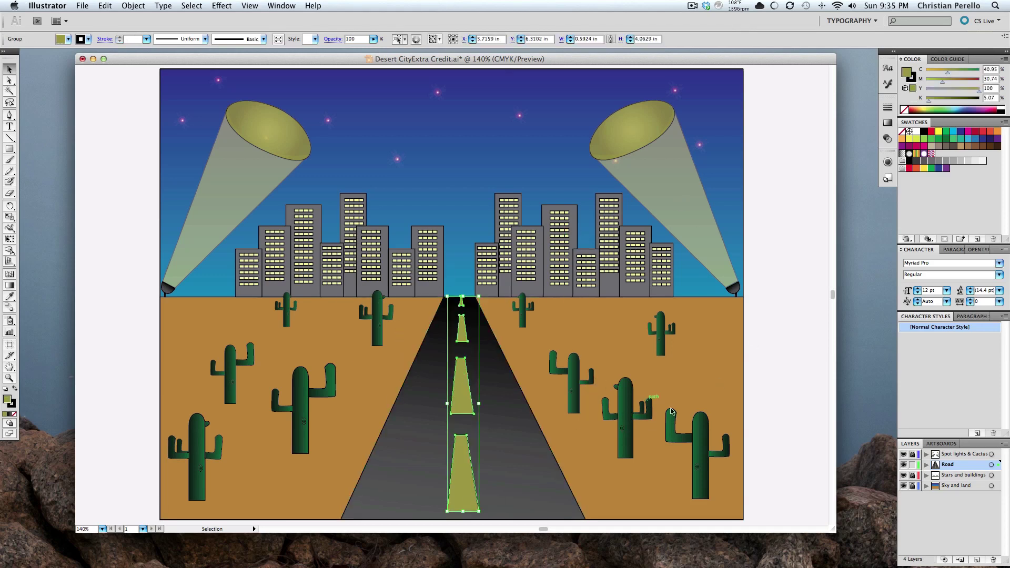
{"action": "left_click", "coordinate": [716, 348]}
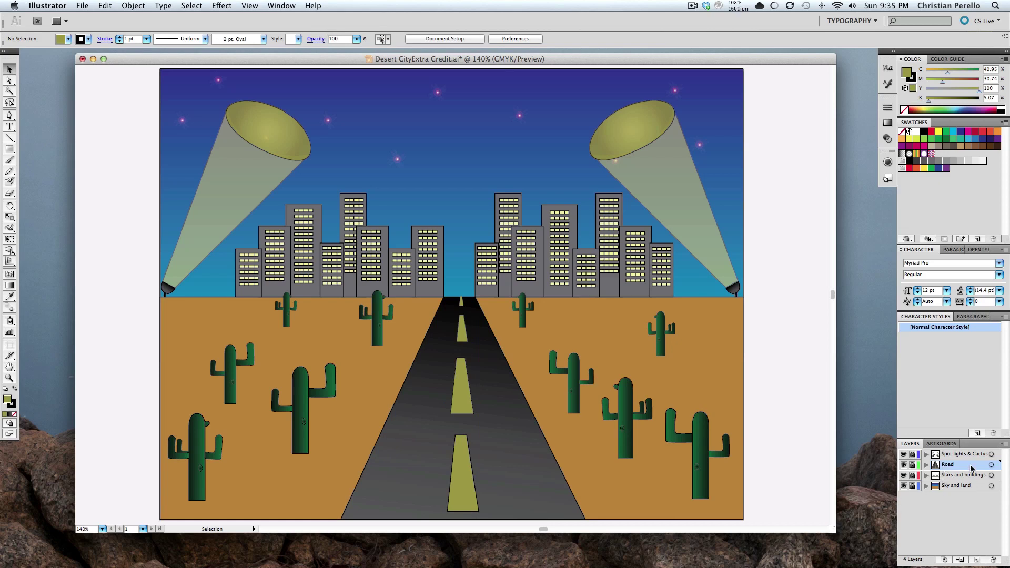
Step: Expand the Spot lights & Cactus and Road layers to inspect their contents, including the Road group
{"action": "left_click", "coordinate": [927, 454]}
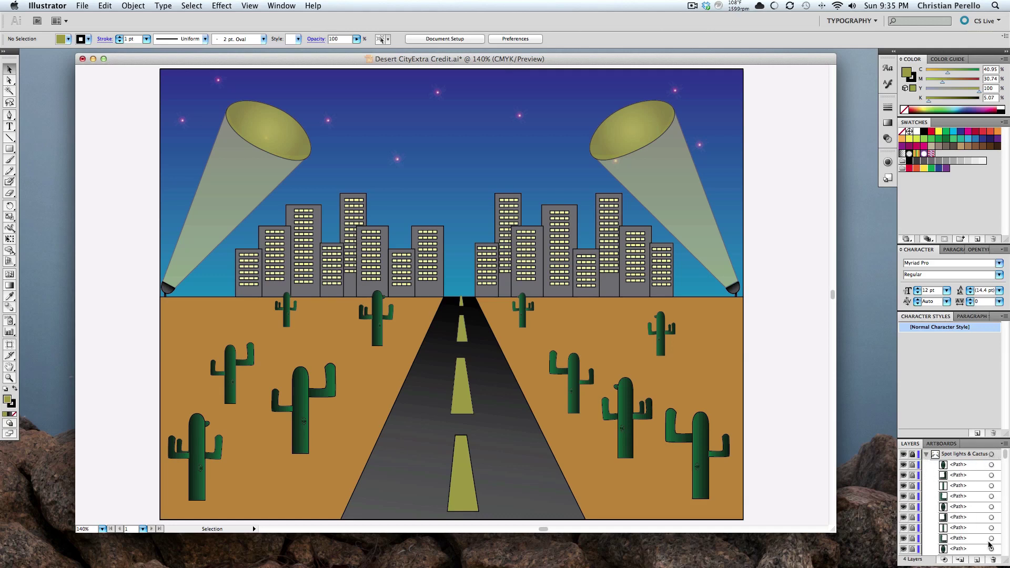
{"action": "scroll", "coordinate": [973, 519], "scroll_direction": "down", "scroll_amount": 3}
{"action": "scroll", "coordinate": [973, 520], "scroll_direction": "down", "scroll_amount": 5}
{"action": "scroll", "coordinate": [974, 519], "scroll_direction": "down", "scroll_amount": 4}
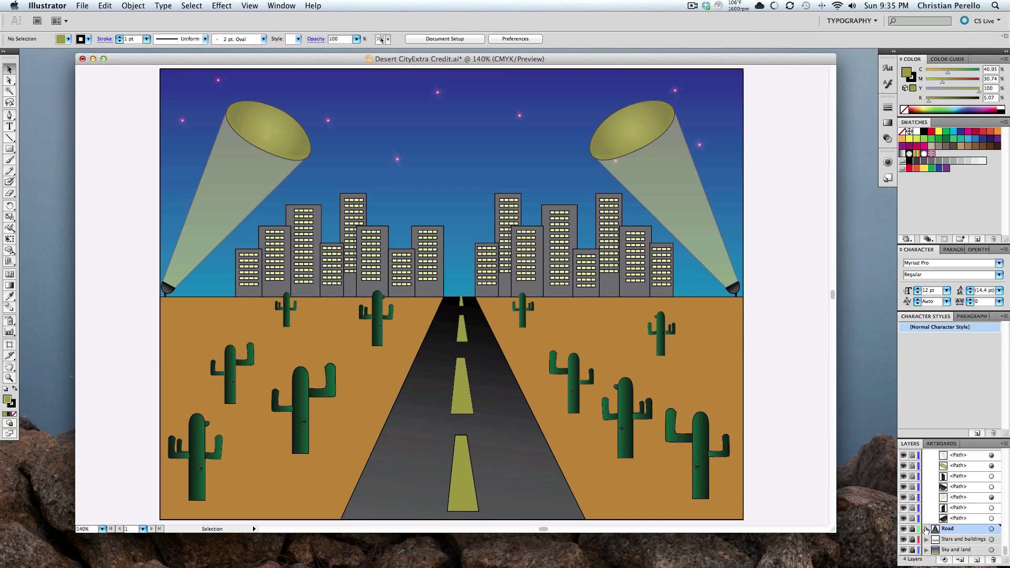
{"action": "left_click", "coordinate": [926, 529]}
{"action": "scroll", "coordinate": [962, 519], "scroll_direction": "down", "scroll_amount": 2}
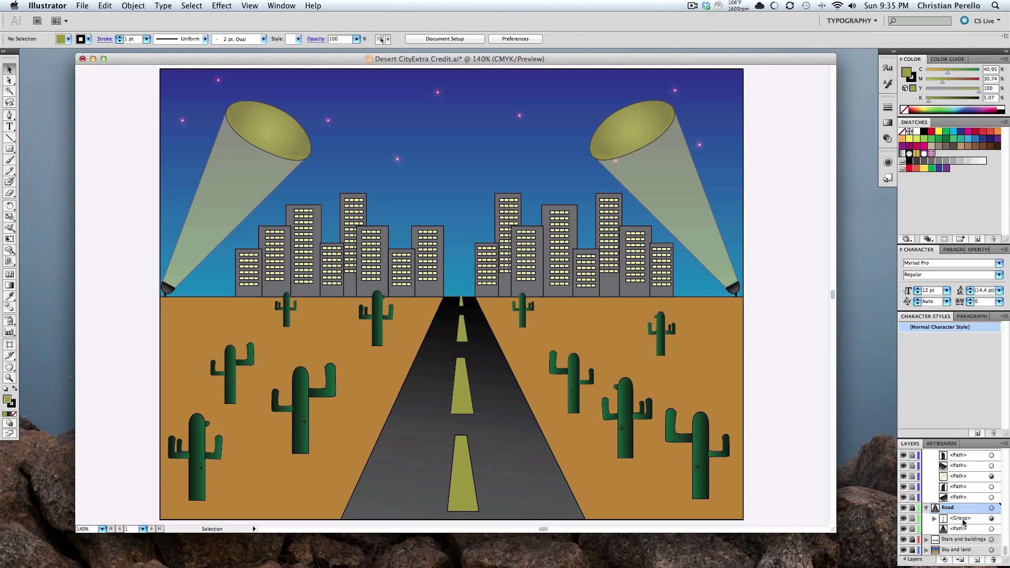
{"action": "left_click", "coordinate": [935, 519]}
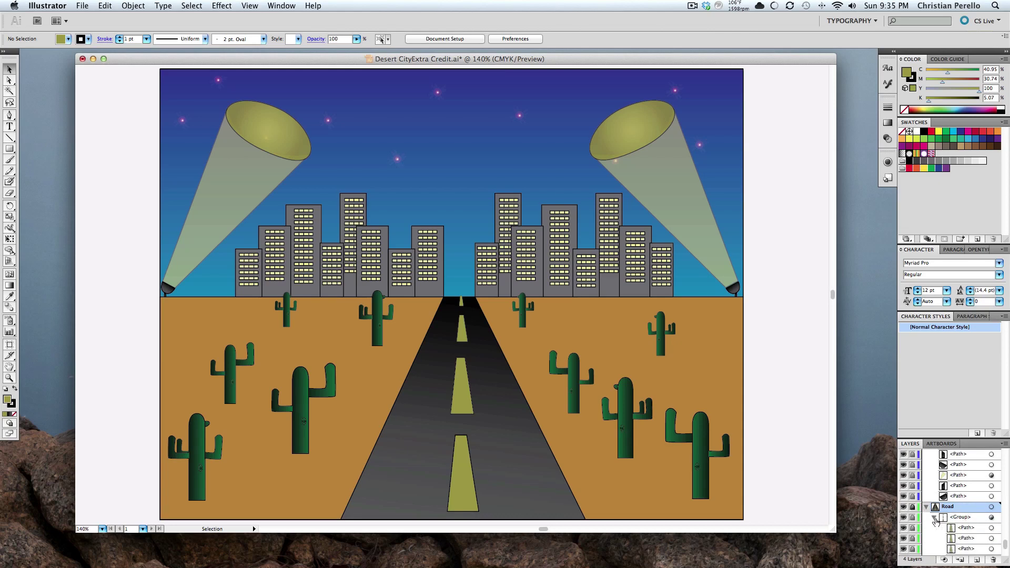
{"action": "scroll", "coordinate": [936, 521], "scroll_direction": "down", "scroll_amount": 4}
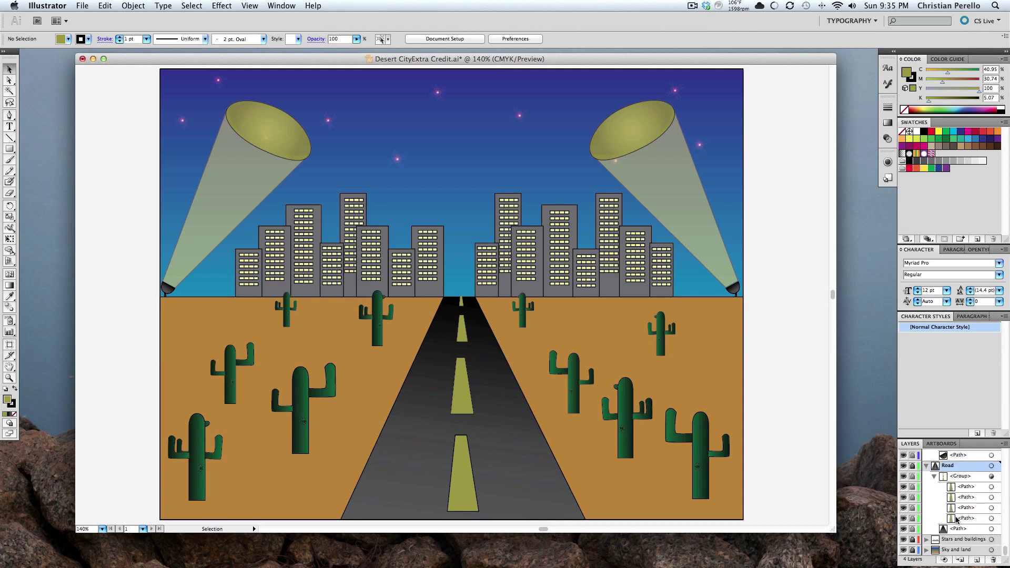
{"action": "left_click", "coordinate": [933, 478]}
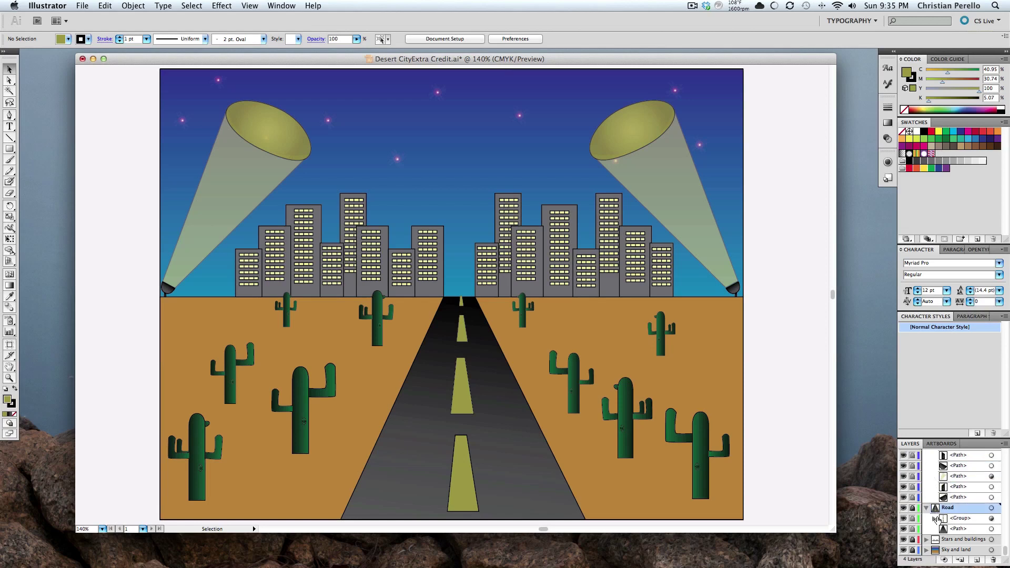
Step: Inspect the contents of the Stars and buildings layer and the Sky and land layer
{"action": "left_click", "coordinate": [935, 541]}
{"action": "scroll", "coordinate": [929, 543], "scroll_direction": "down", "scroll_amount": 5}
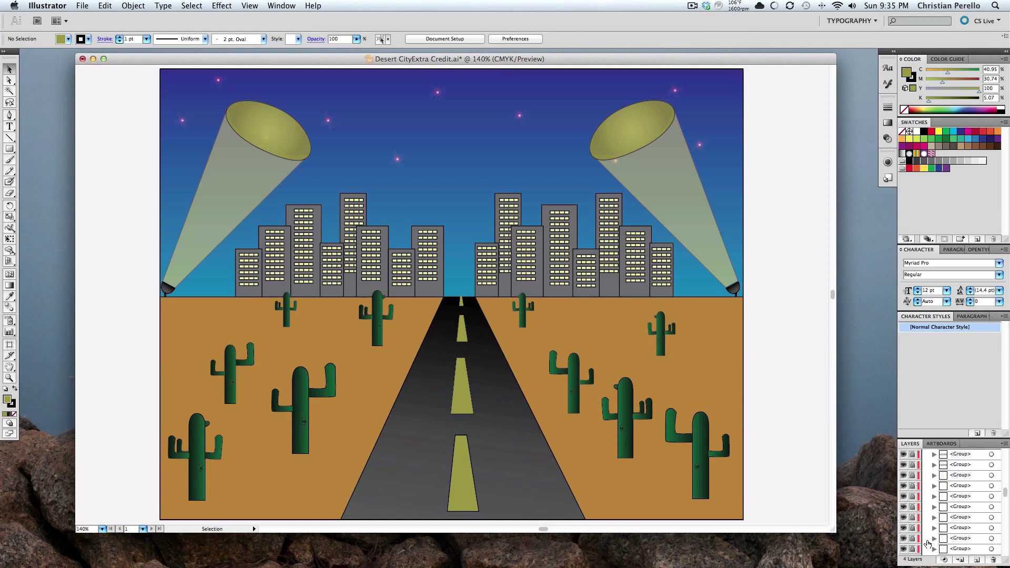
{"action": "scroll", "coordinate": [928, 544], "scroll_direction": "down", "scroll_amount": 3}
{"action": "scroll", "coordinate": [928, 543], "scroll_direction": "down", "scroll_amount": 2}
{"action": "scroll", "coordinate": [931, 536], "scroll_direction": "down", "scroll_amount": 3}
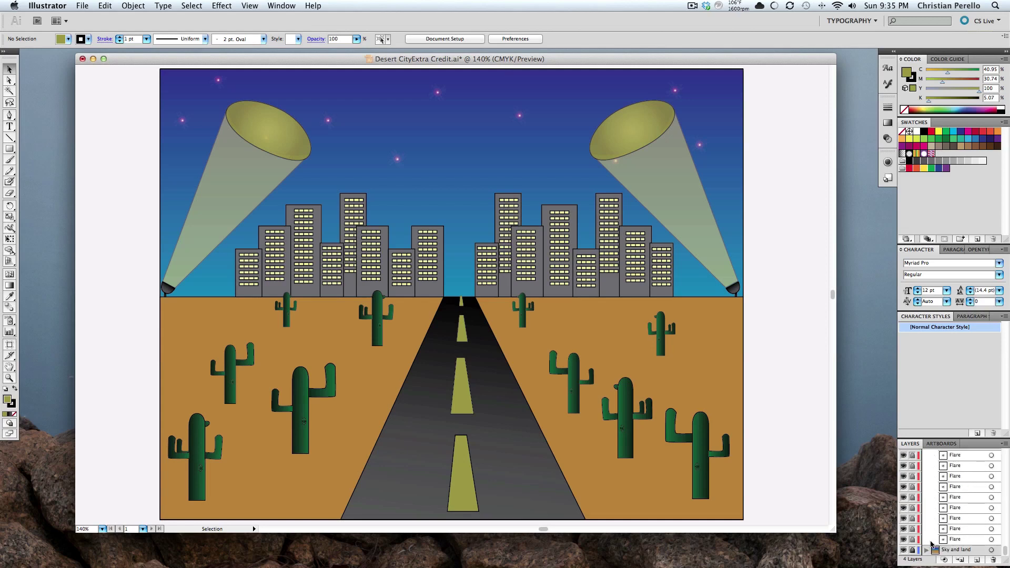
{"action": "left_click", "coordinate": [926, 550]}
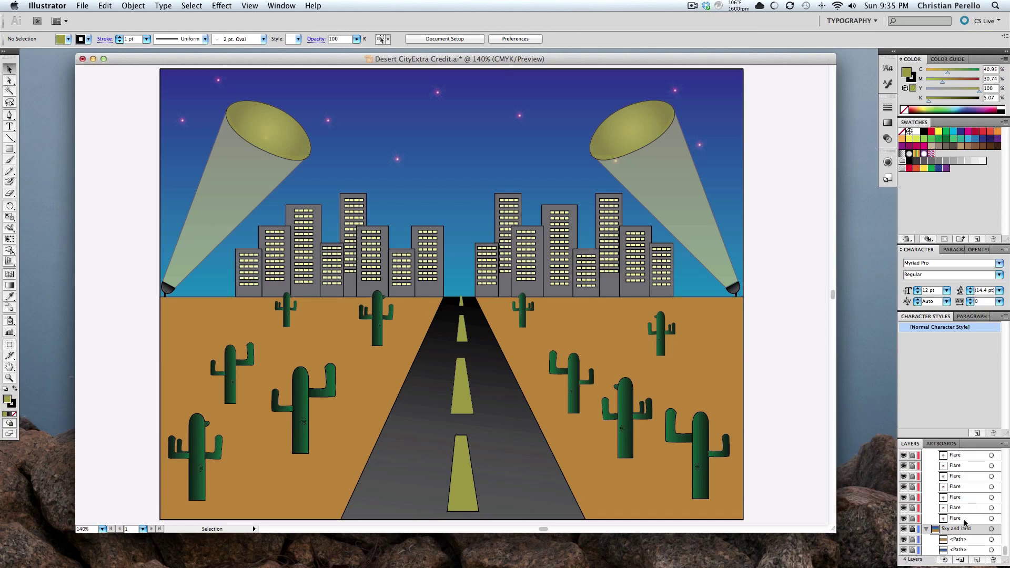
{"action": "left_click", "coordinate": [926, 550]}
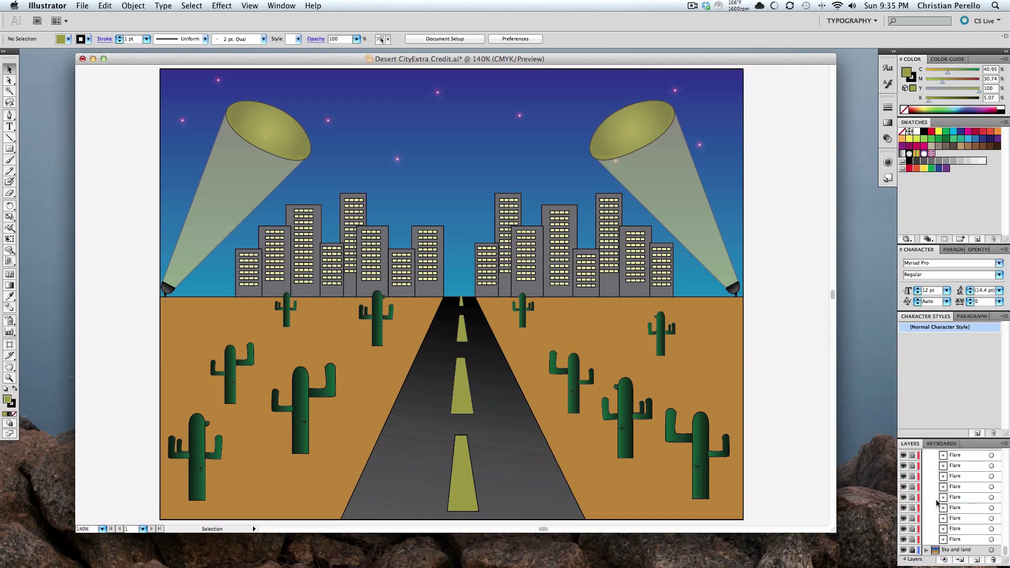
Step: Collapse the Road and Spot lights & Cactus layers so only four layer rows remain
{"action": "scroll", "coordinate": [937, 504], "scroll_direction": "up", "scroll_amount": 5}
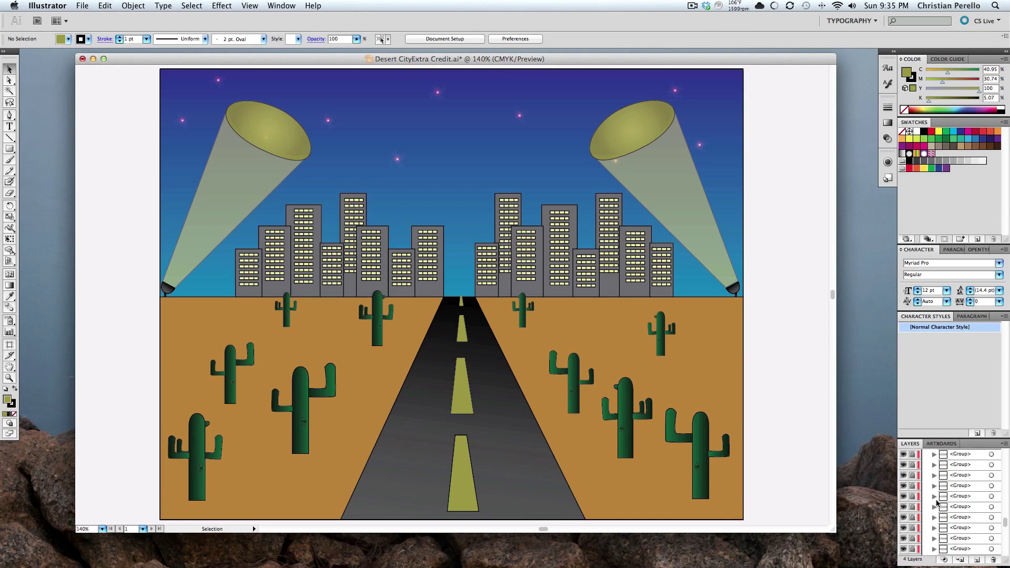
{"action": "scroll", "coordinate": [937, 503], "scroll_direction": "up", "scroll_amount": 2}
{"action": "scroll", "coordinate": [936, 503], "scroll_direction": "up", "scroll_amount": 3}
{"action": "scroll", "coordinate": [930, 490], "scroll_direction": "up", "scroll_amount": 3}
{"action": "scroll", "coordinate": [939, 489], "scroll_direction": "up", "scroll_amount": 3}
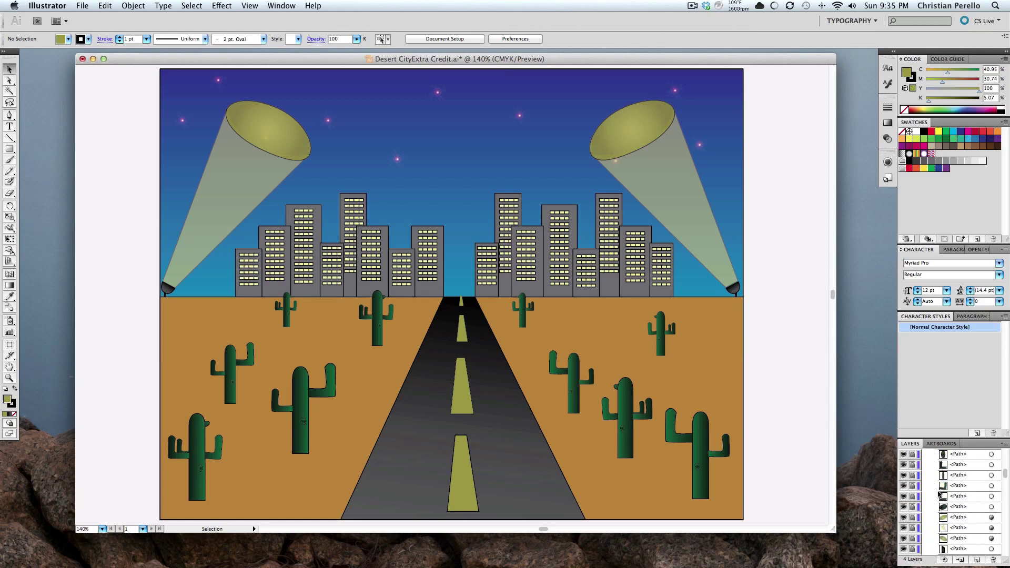
{"action": "scroll", "coordinate": [939, 494], "scroll_direction": "down", "scroll_amount": 3}
{"action": "scroll", "coordinate": [928, 468], "scroll_direction": "down", "scroll_amount": 5}
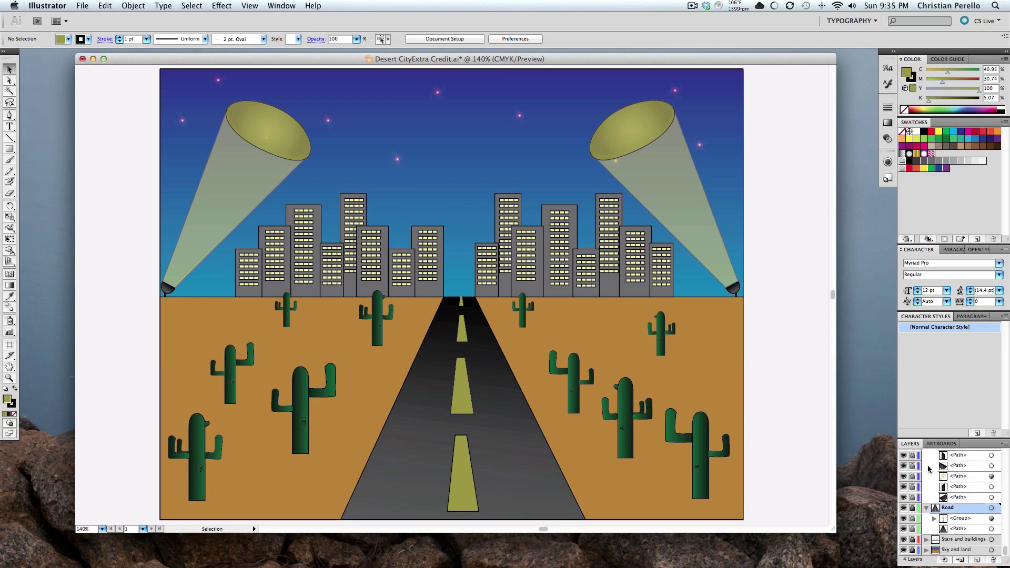
{"action": "left_click", "coordinate": [927, 509]}
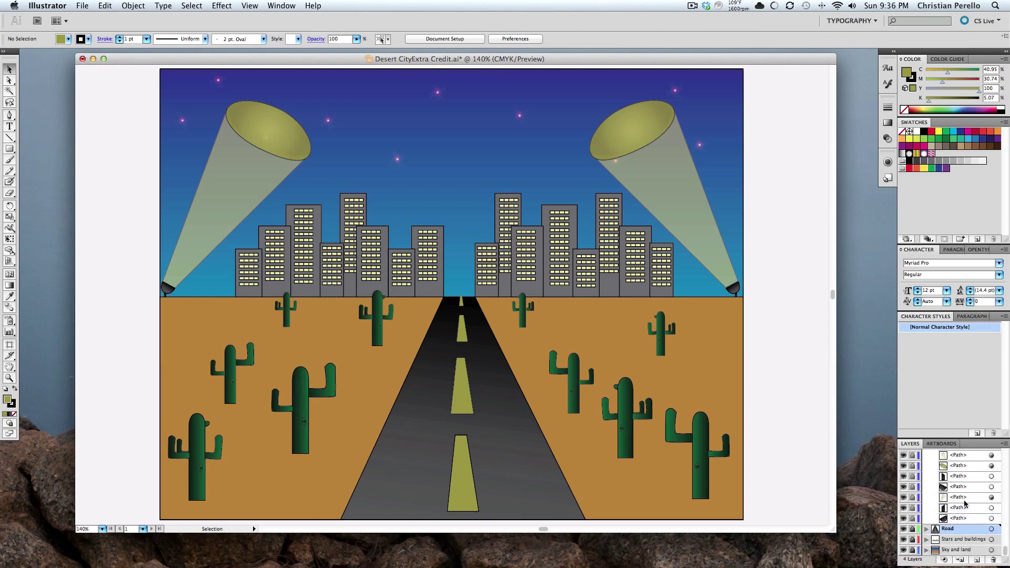
{"action": "scroll", "coordinate": [971, 494], "scroll_direction": "up", "scroll_amount": 3}
{"action": "scroll", "coordinate": [971, 495], "scroll_direction": "up", "scroll_amount": 5}
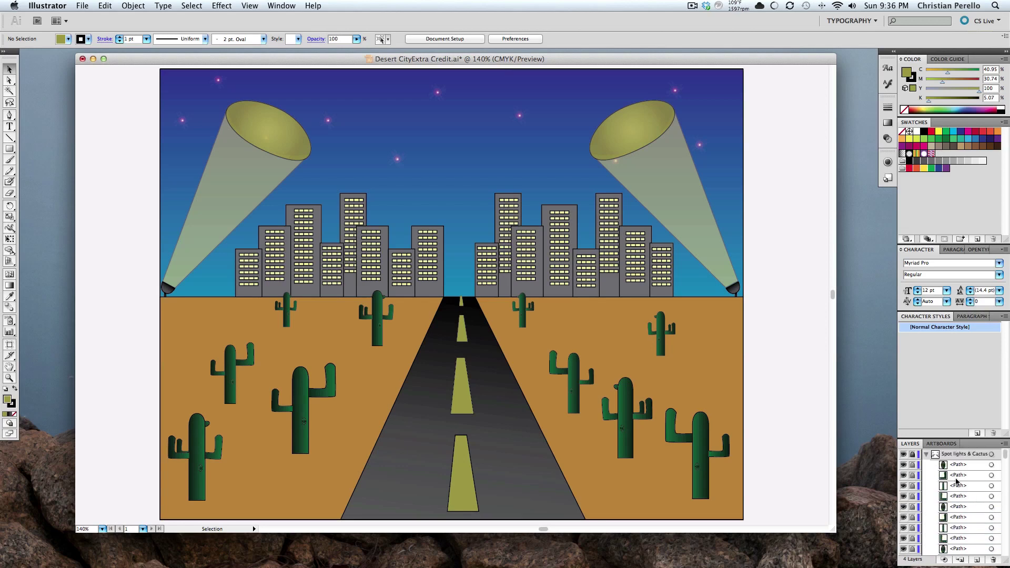
{"action": "left_click", "coordinate": [928, 454]}
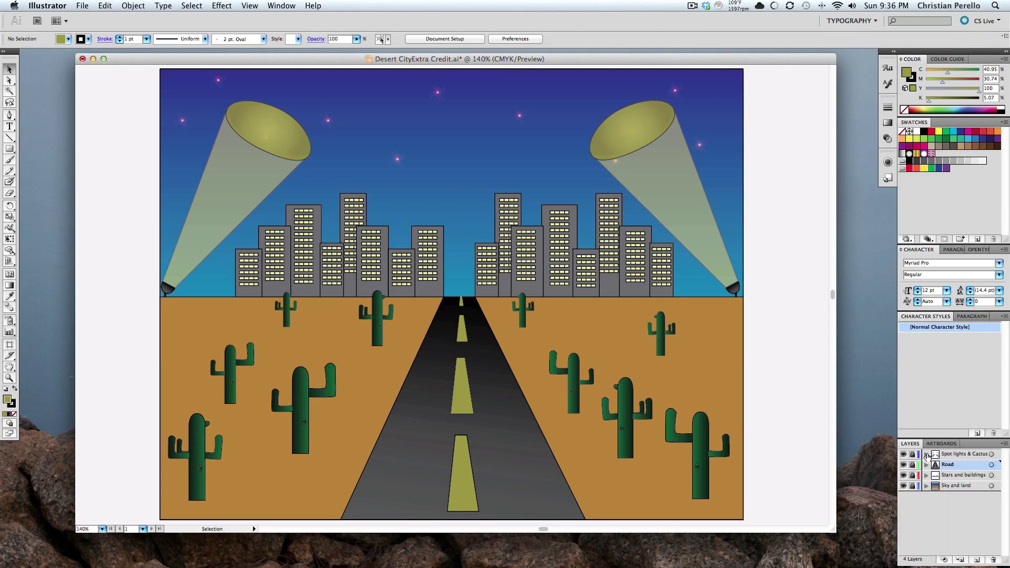
{"action": "left_click", "coordinate": [977, 561]}
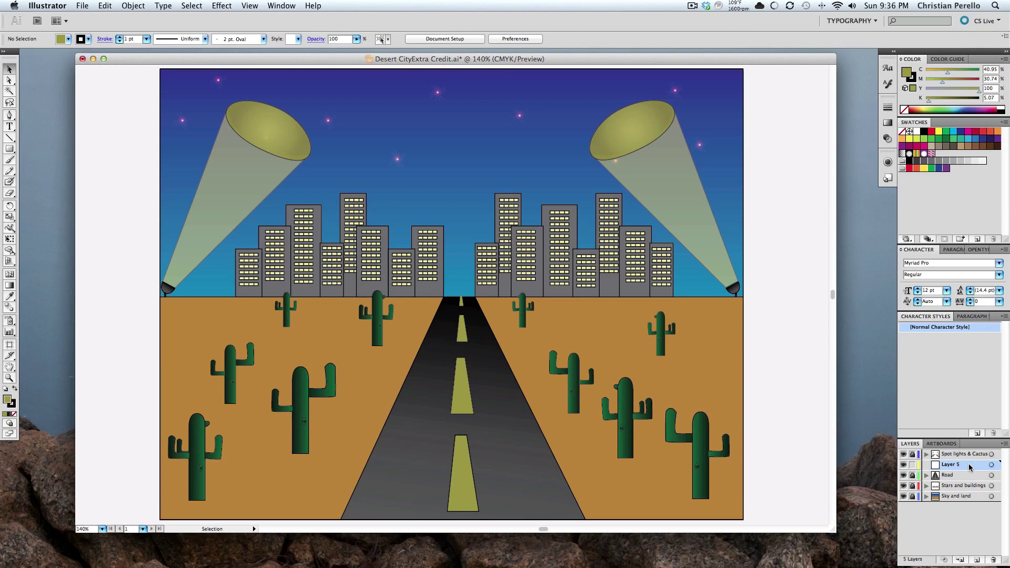
{"action": "mouse_move", "coordinate": [970, 467]}
{"action": "left_mouse_down"}
{"action": "mouse_move", "coordinate": [969, 505]}
{"action": "mouse_move", "coordinate": [967, 450]}
{"action": "mouse_move", "coordinate": [970, 467]}
{"action": "left_mouse_up"}
{"action": "left_click", "coordinate": [993, 559]}
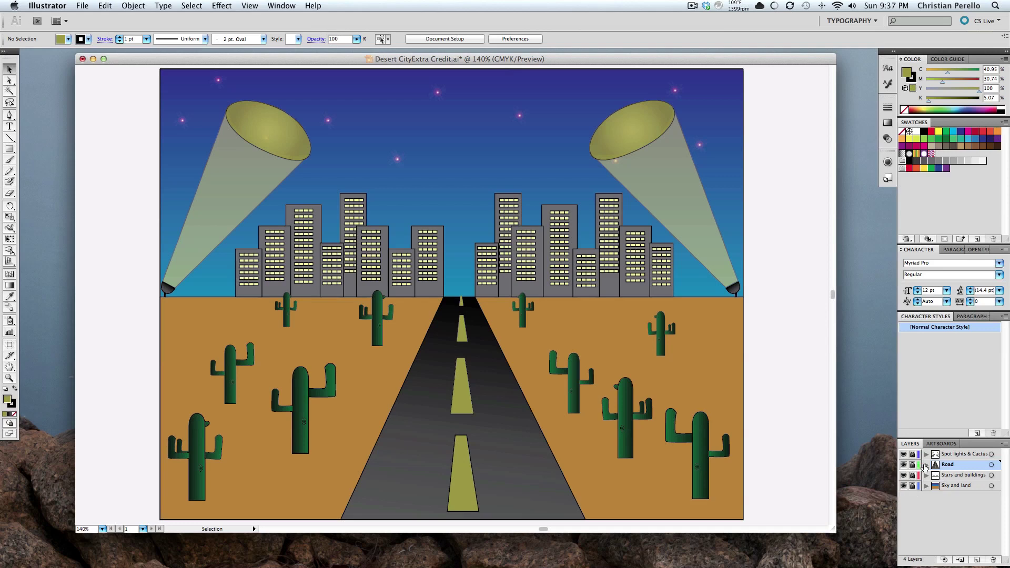
{"action": "left_click", "coordinate": [926, 465]}
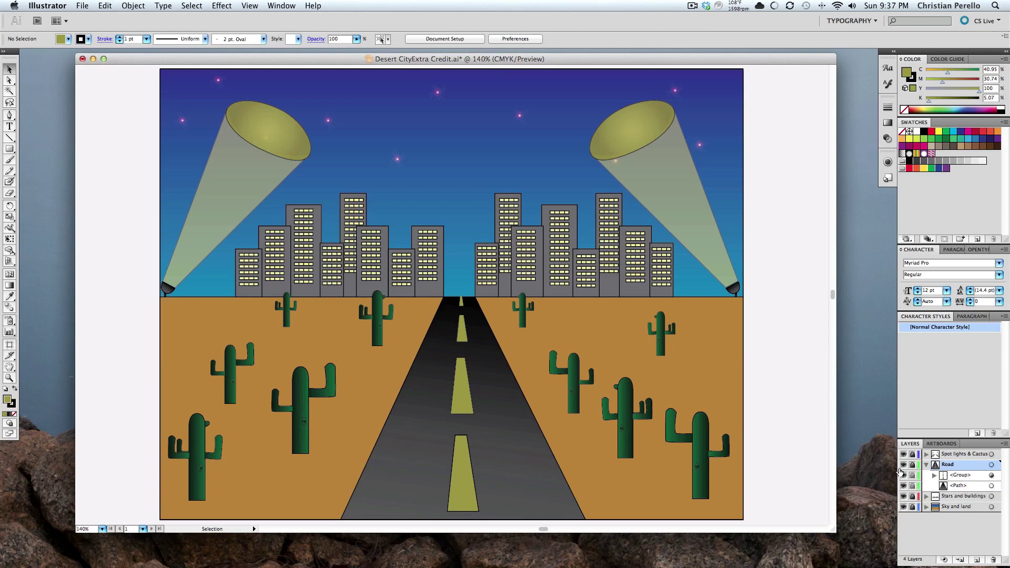
{"action": "left_click", "coordinate": [935, 475]}
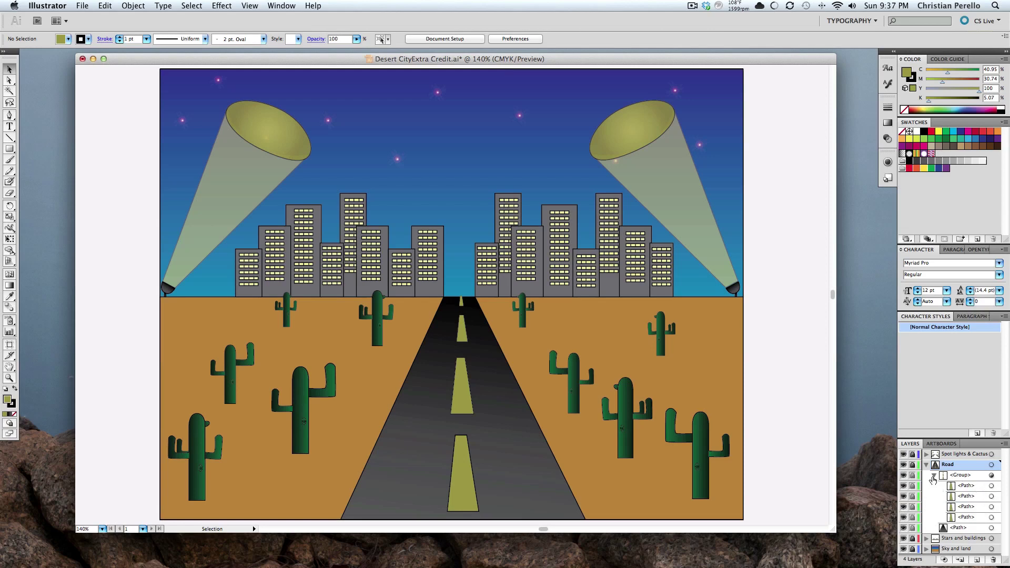
{"action": "left_click", "coordinate": [935, 475]}
{"action": "left_click", "coordinate": [926, 465]}
{"action": "left_click", "coordinate": [927, 455]}
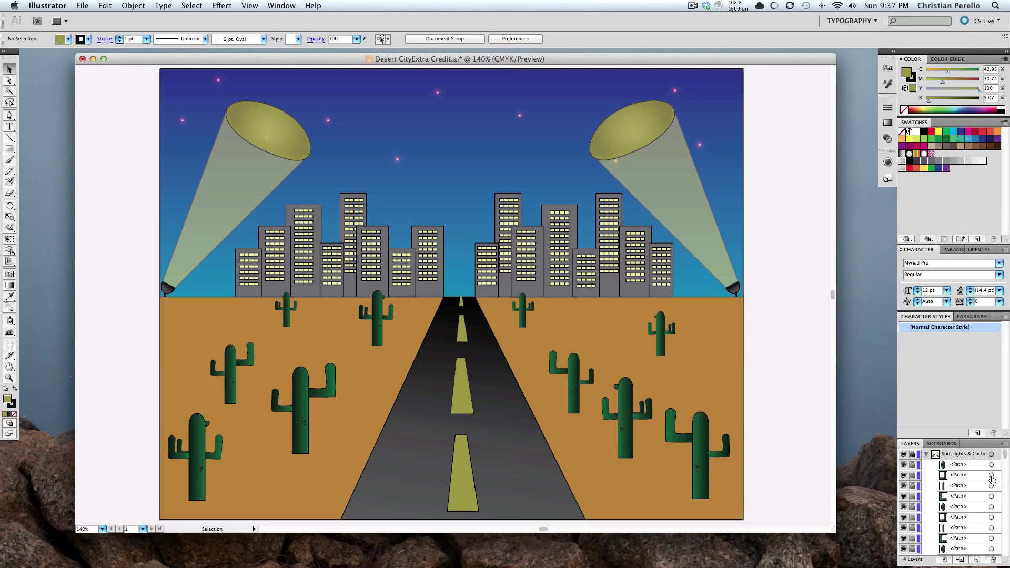
{"action": "left_click", "coordinate": [912, 455]}
{"action": "left_click", "coordinate": [992, 476]}
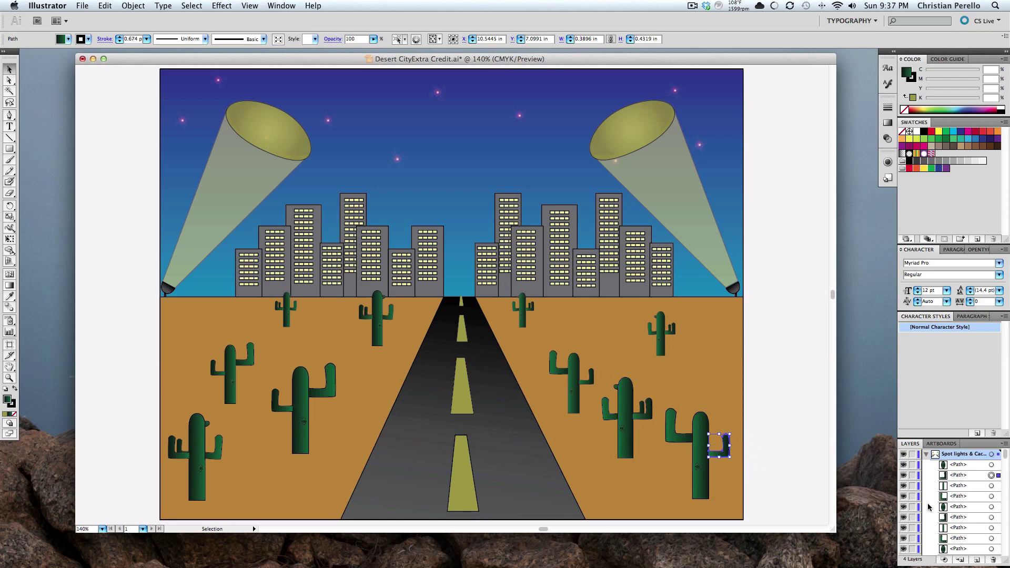
{"action": "left_click", "coordinate": [991, 496]}
{"action": "left_click", "coordinate": [991, 517]}
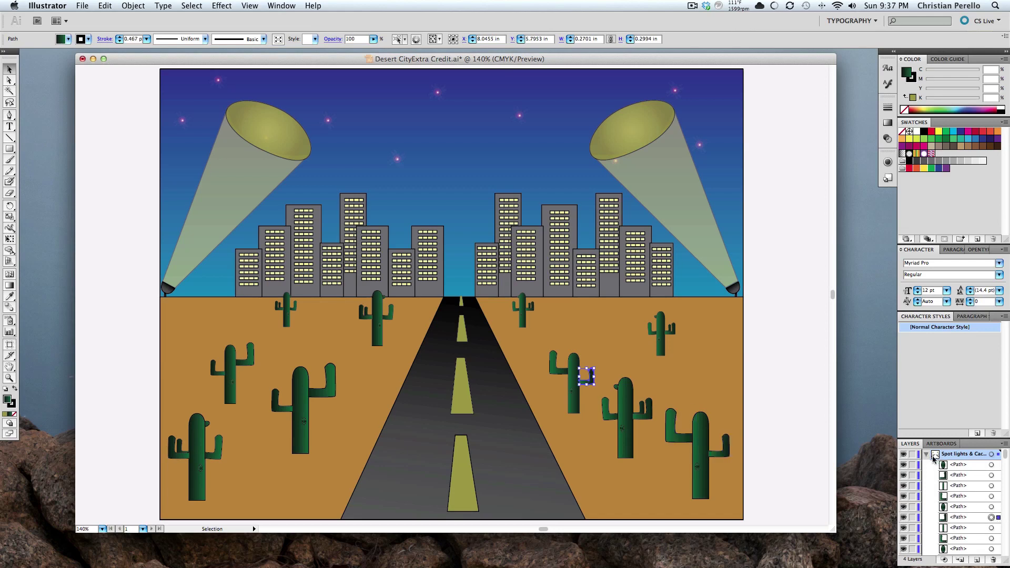
{"action": "left_click", "coordinate": [926, 455]}
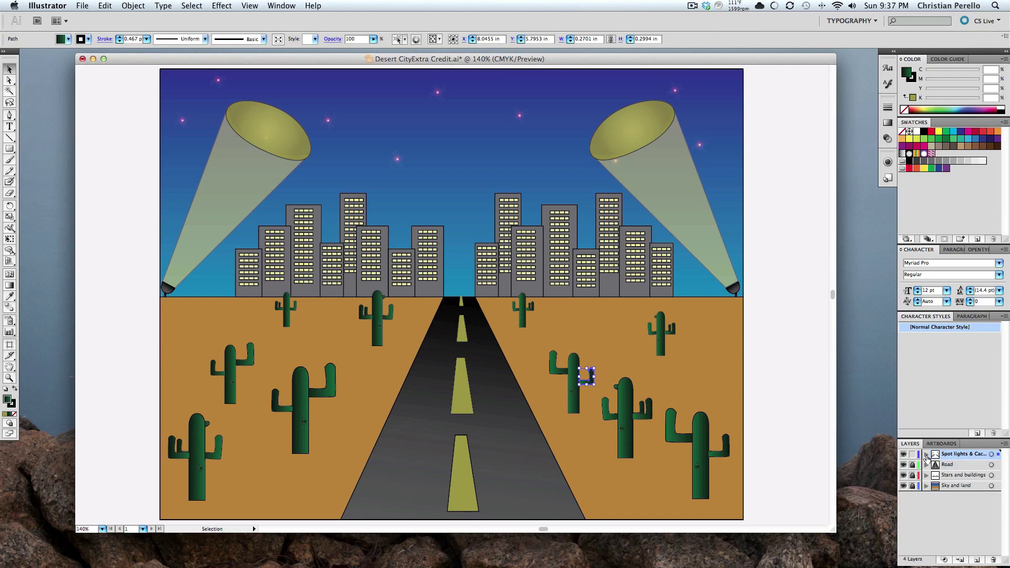
{"action": "left_click", "coordinate": [912, 454]}
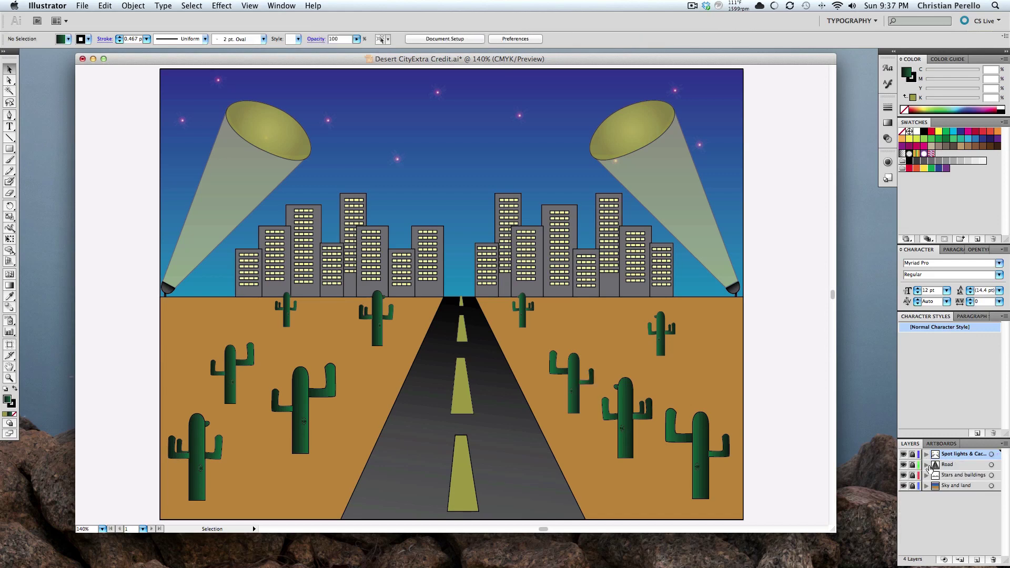
{"action": "left_click", "coordinate": [926, 465]}
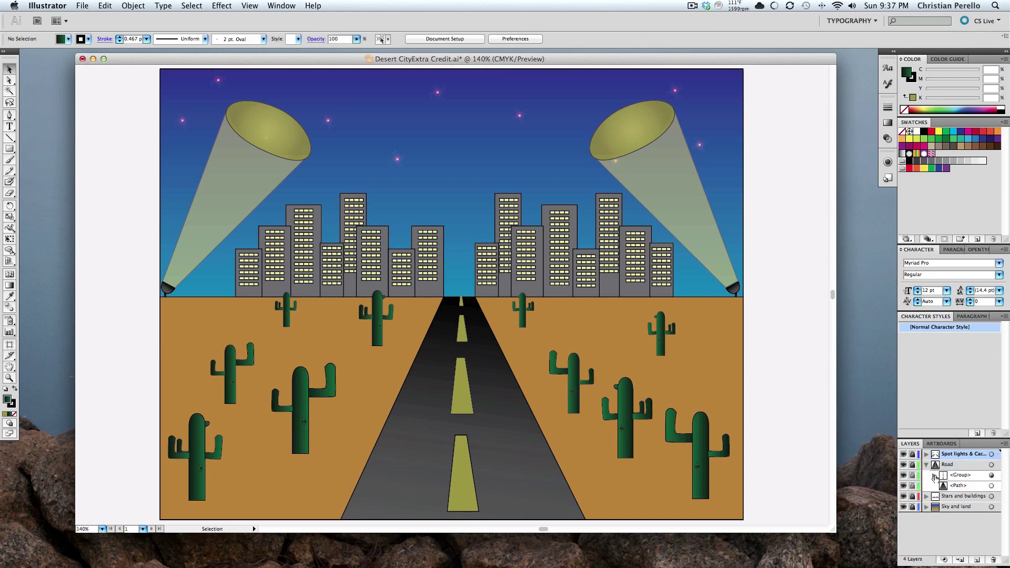
{"action": "left_click", "coordinate": [935, 475]}
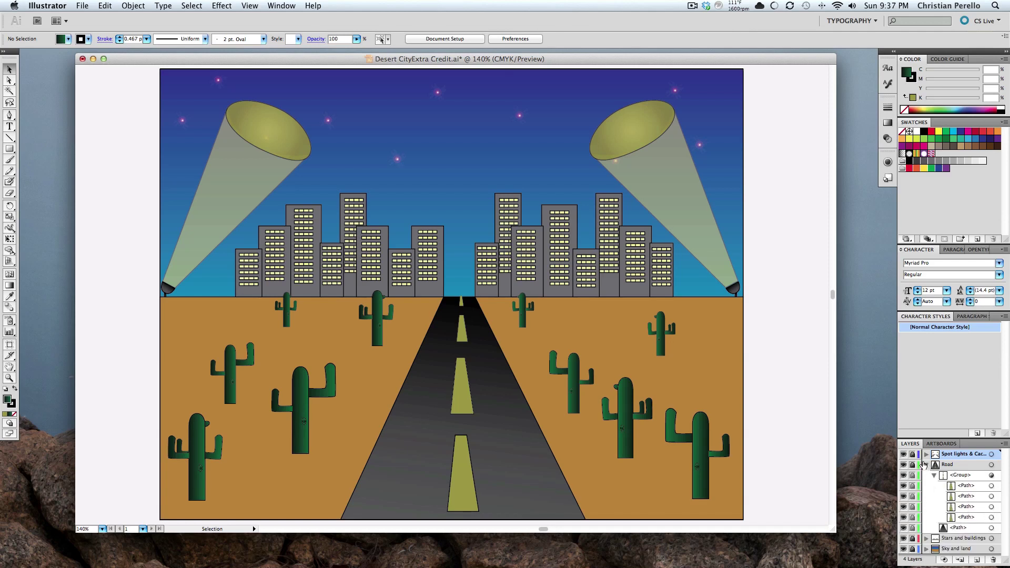
{"action": "left_click", "coordinate": [912, 464]}
{"action": "left_click", "coordinate": [992, 507]}
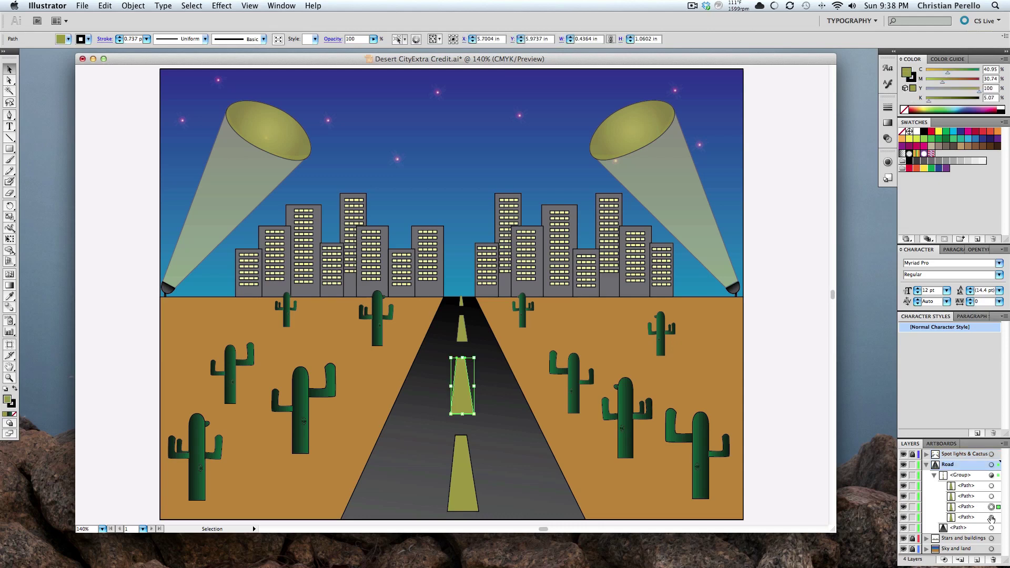
{"action": "left_click", "coordinate": [992, 518]}
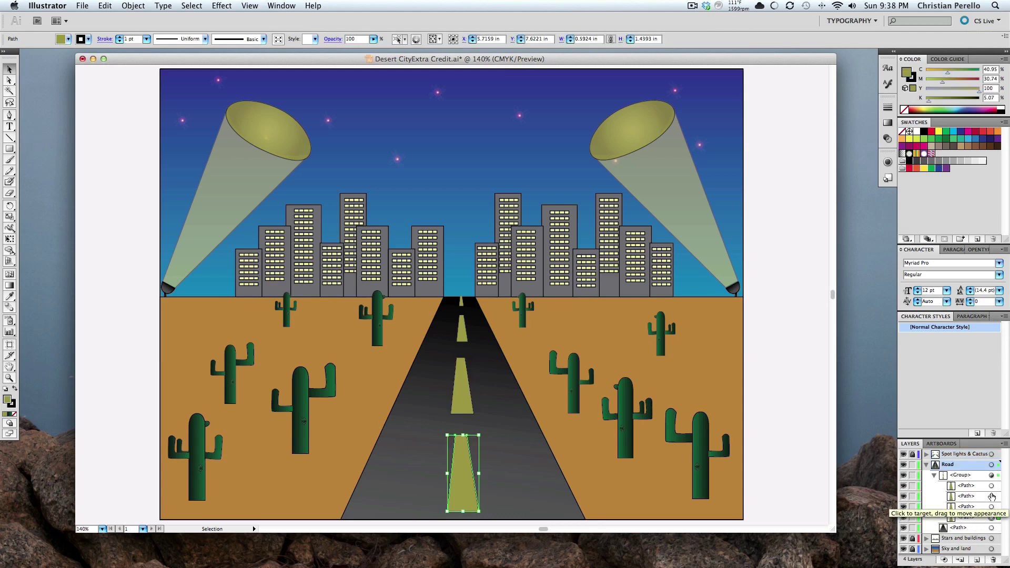
{"action": "left_click", "coordinate": [992, 494]}
{"action": "left_click", "coordinate": [992, 486]}
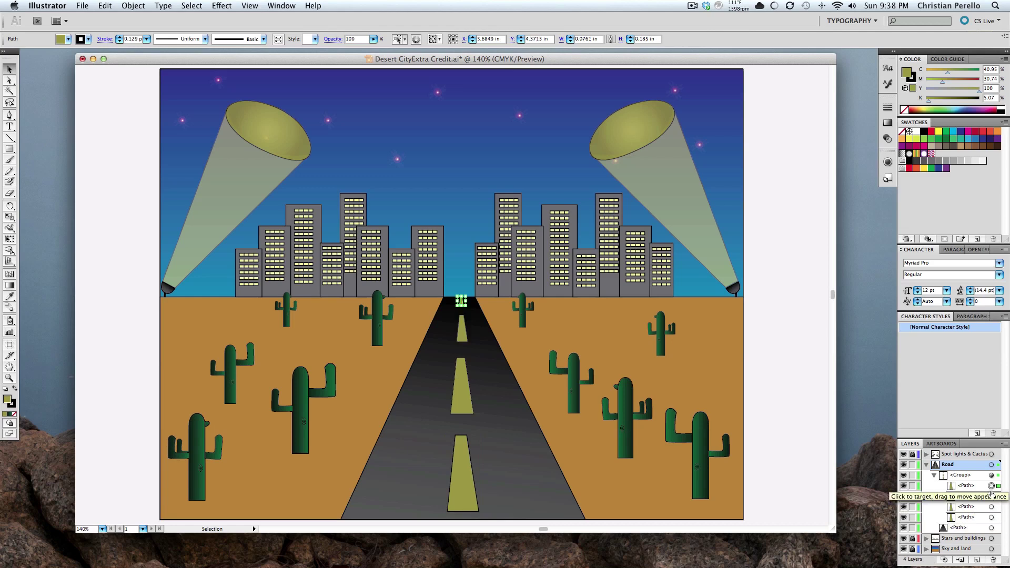
{"action": "left_click", "coordinate": [992, 497]}
{"action": "left_click", "coordinate": [991, 507]}
{"action": "left_click", "coordinate": [992, 518]}
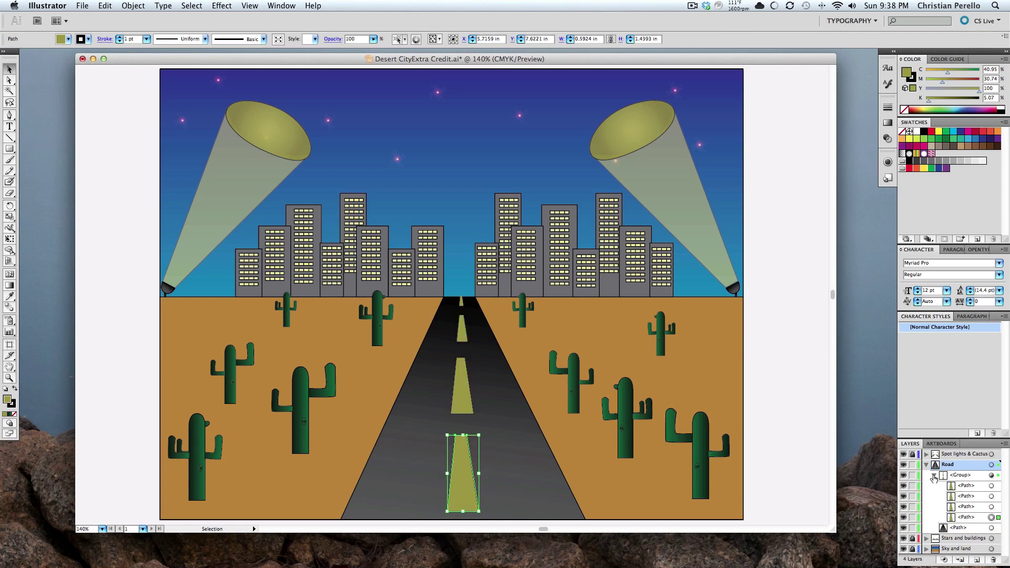
{"action": "left_click", "coordinate": [934, 476]}
{"action": "left_click", "coordinate": [926, 468]}
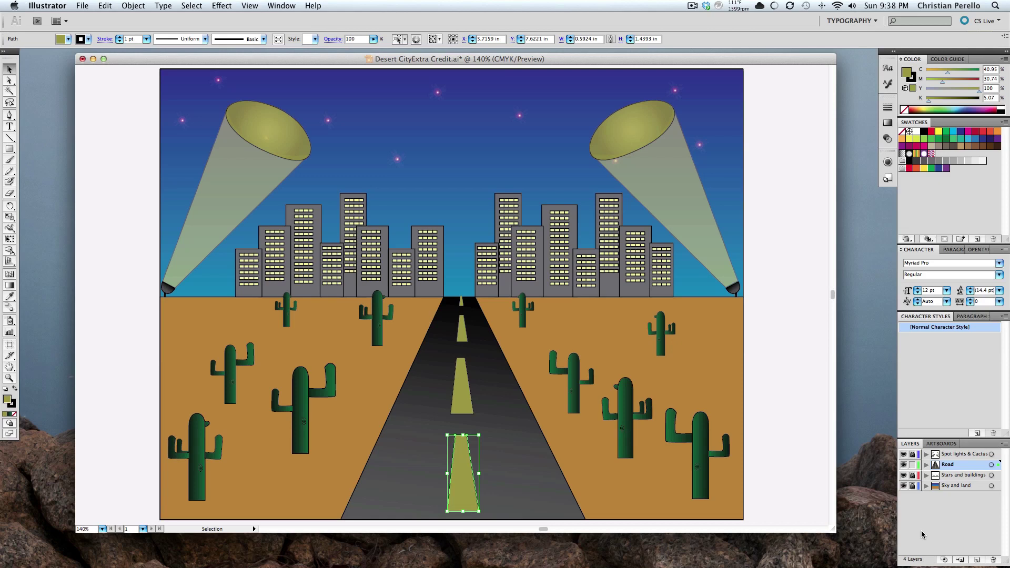
{"action": "left_click", "coordinate": [912, 465]}
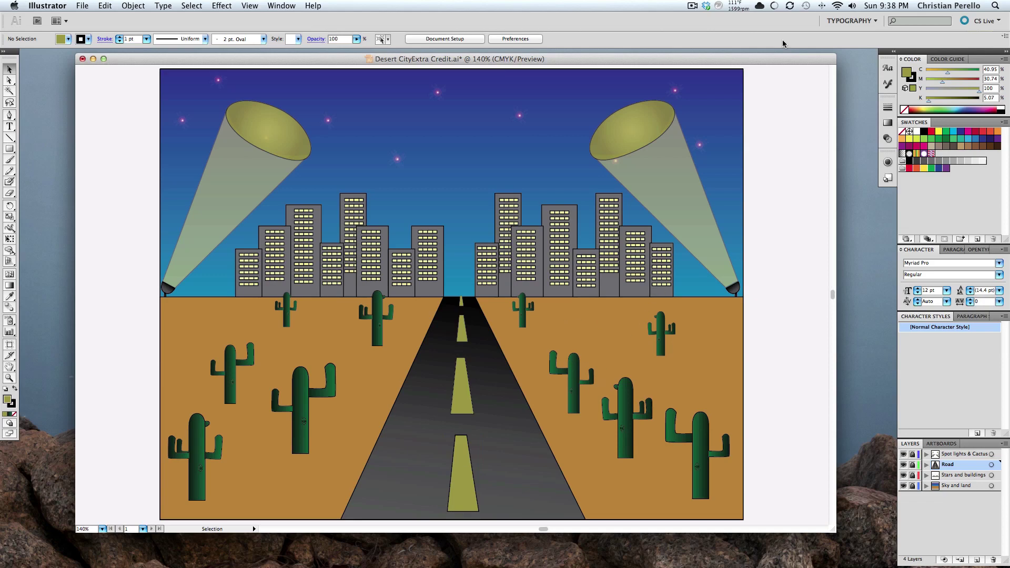